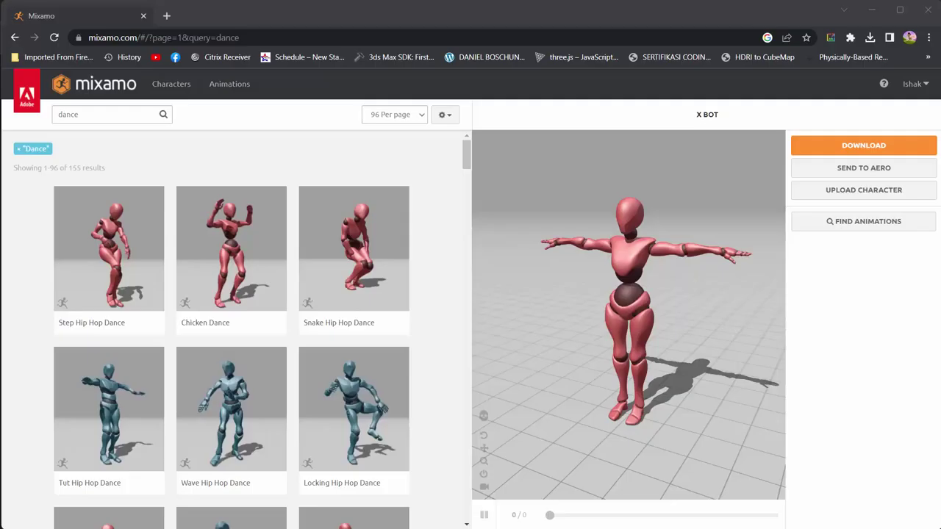
Load the Swing Dancing animation from the results onto X Bot and preview it.
left_click_drag(465, 165, 465, 272)
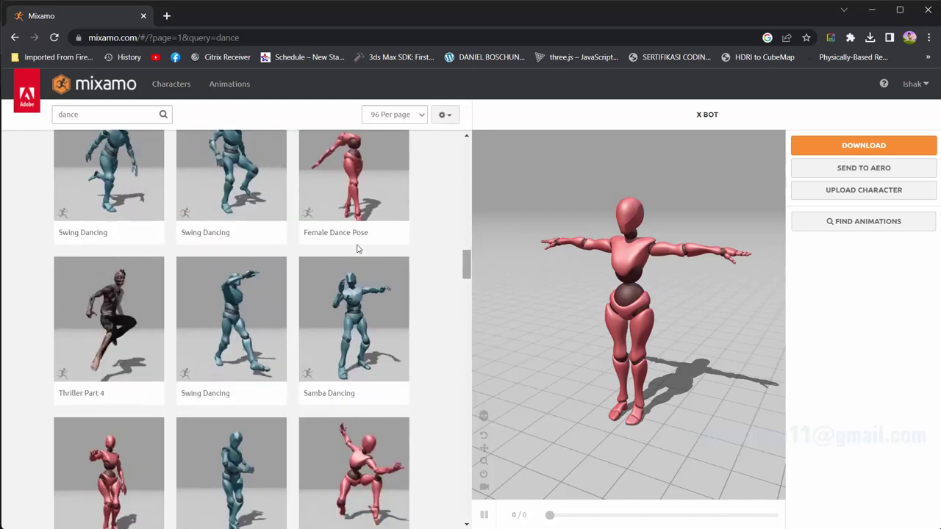
left_click(148, 212)
scroll(376, 261, "up", 1)
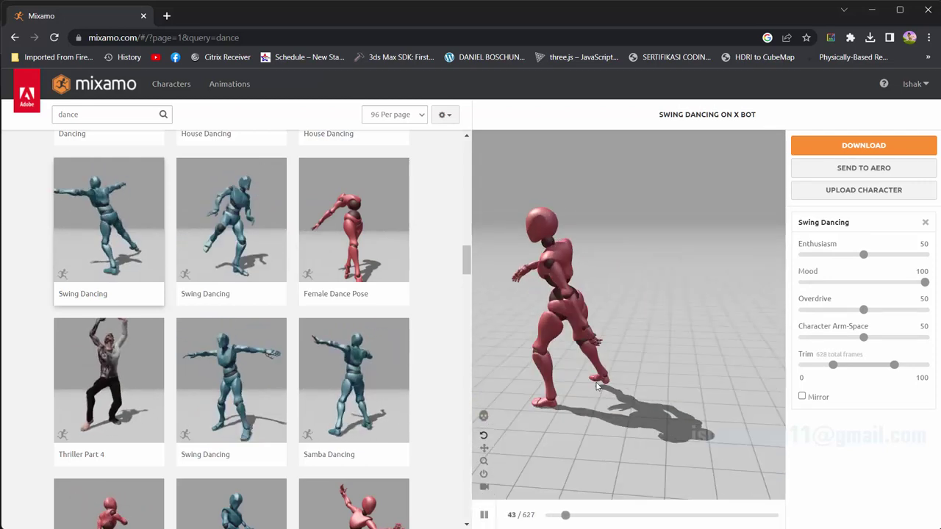
Download Swing Dancing as an FBX Without Skin and save it as Swing Dancing.fbx.
left_click(873, 146)
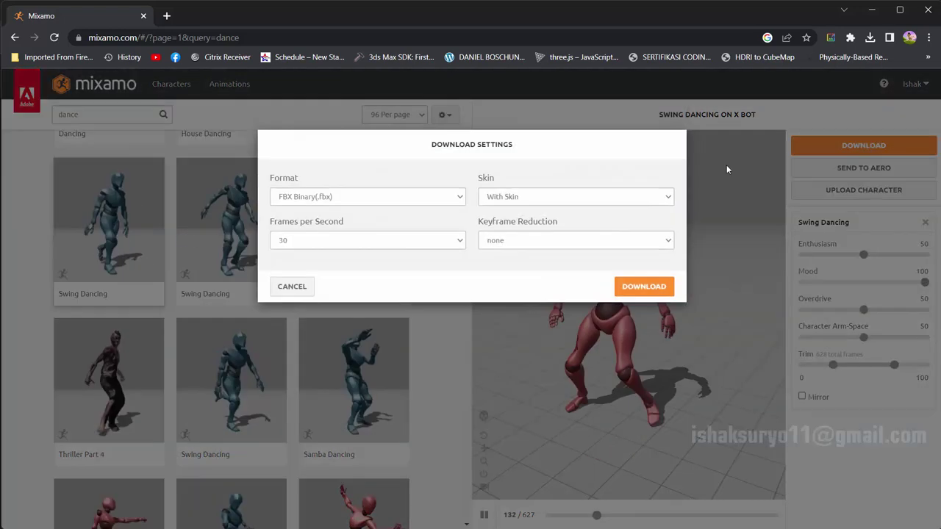
left_click(535, 206)
left_click(518, 219)
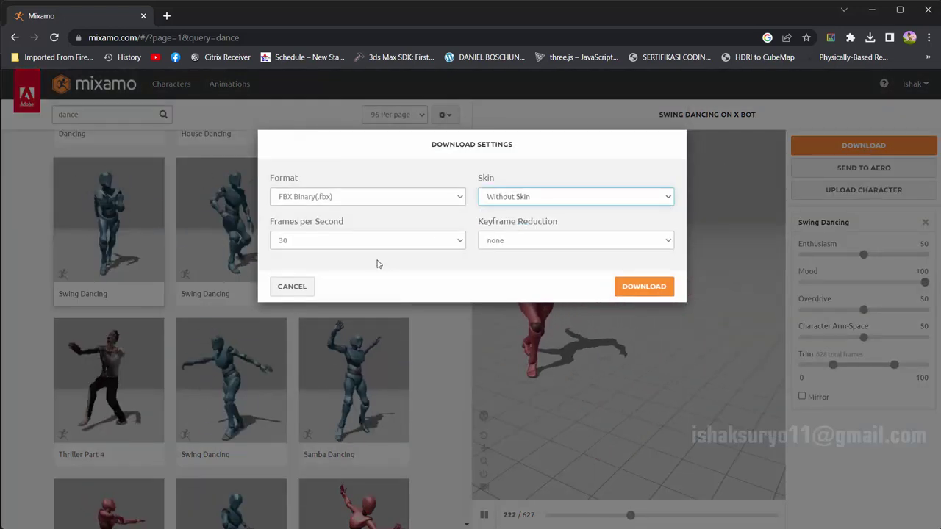
left_click(639, 287)
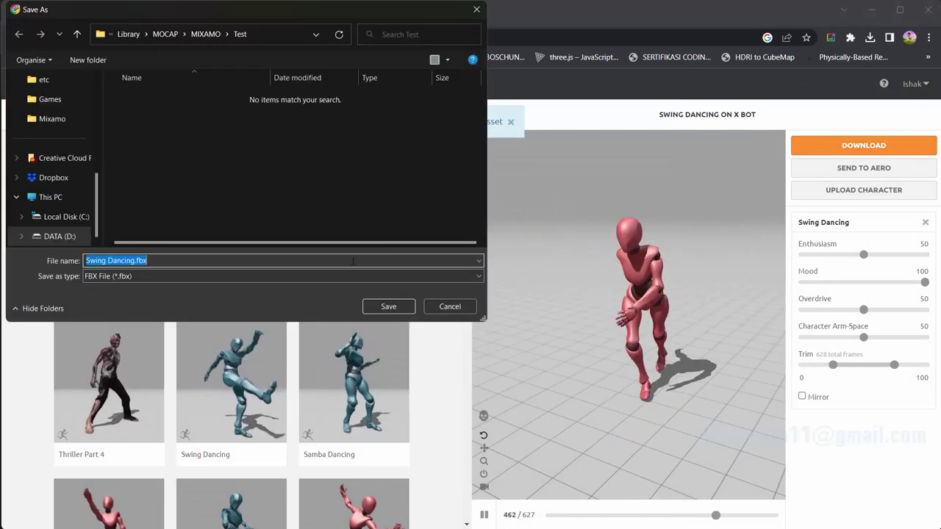
left_click(387, 306)
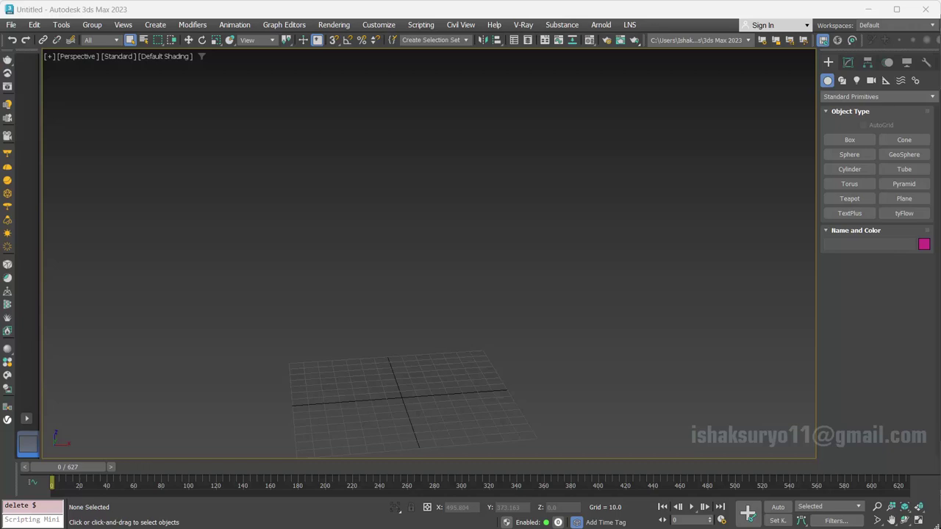
Import Swing Dancing.fbx with the MixamoToBIP Converter's Import Mixamo (.FBX).
left_click_drag(716, 218, 718, 114)
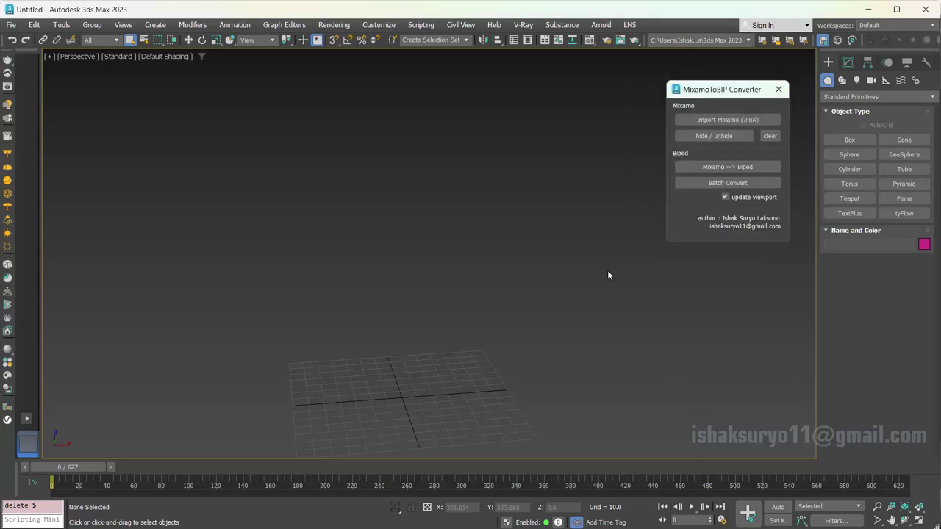
left_click(748, 120)
double_click(123, 98)
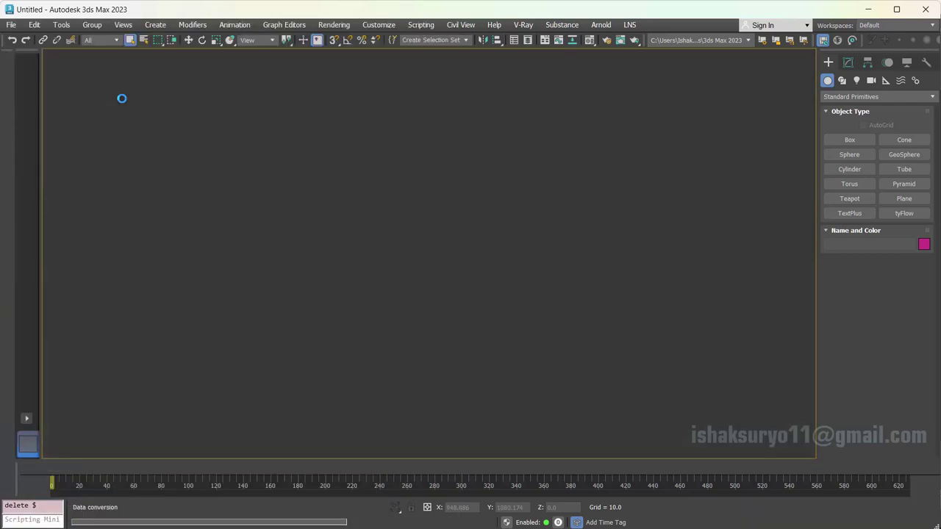
Scrub the skeleton's animation to frame 240 and back to the start.
scroll(535, 303, "down", 3)
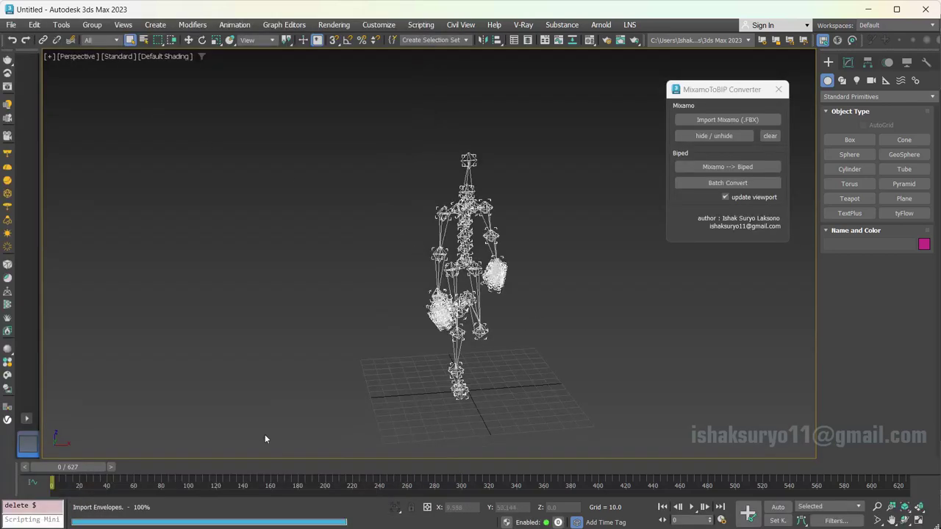
mouse_move(59, 475)
left_mouse_down()
mouse_move(308, 476)
mouse_move(386, 489)
mouse_move(500, 474)
mouse_move(270, 475)
mouse_move(90, 448)
mouse_move(51, 464)
left_mouse_up()
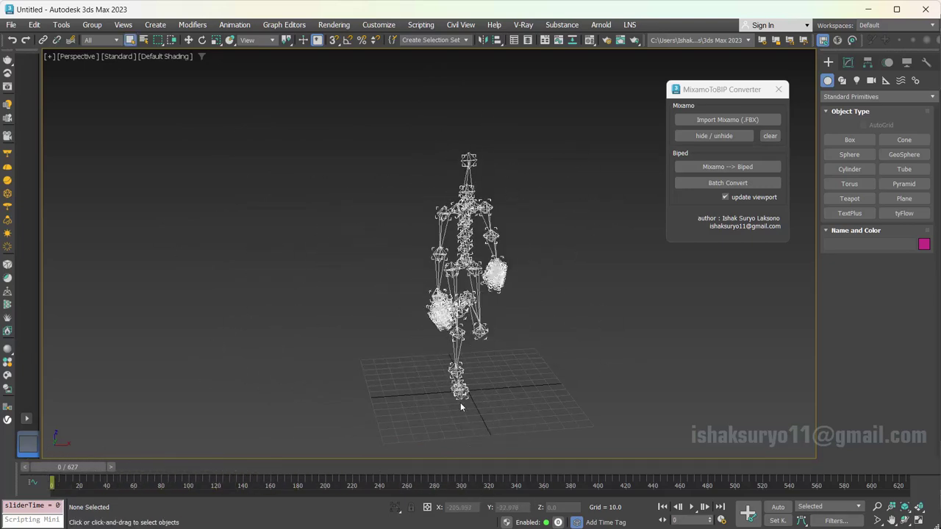
middle_click_drag(461, 403, 407, 327)
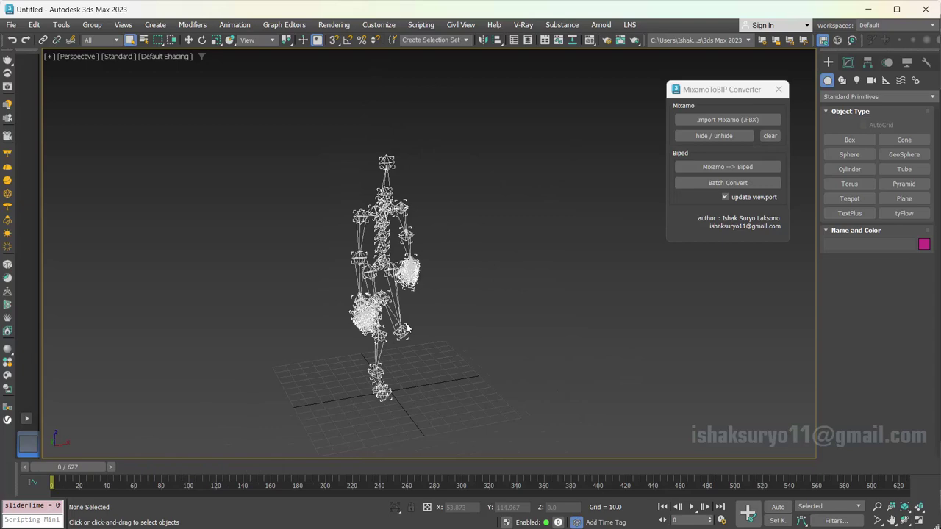
Run Mixamo --> Biped to match the skeleton's motion onto a Biped over 627 frames.
left_click(729, 167)
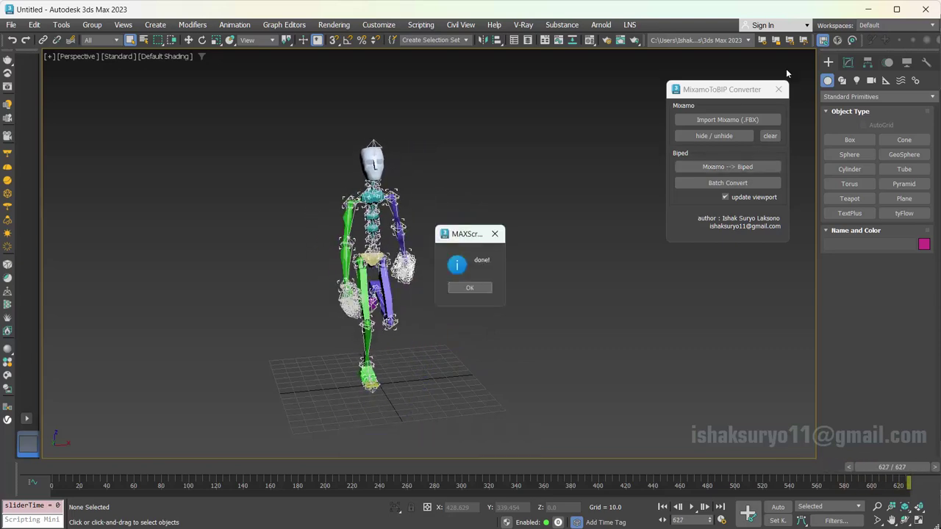
Dismiss the done message, then scrub and play the biped animation from the start.
left_click(470, 288)
left_click_drag(551, 468, 434, 468)
left_click_drag(307, 445, 95, 431)
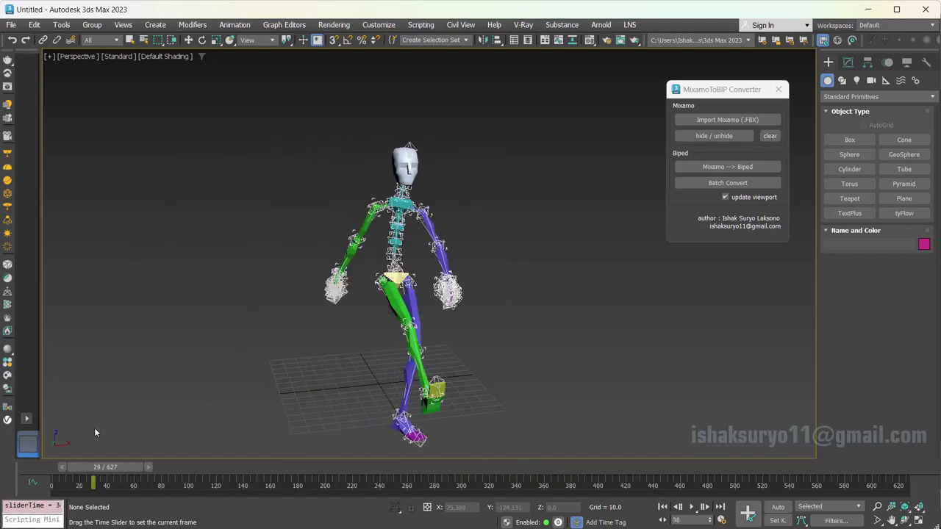
left_click(663, 507)
left_click(691, 507)
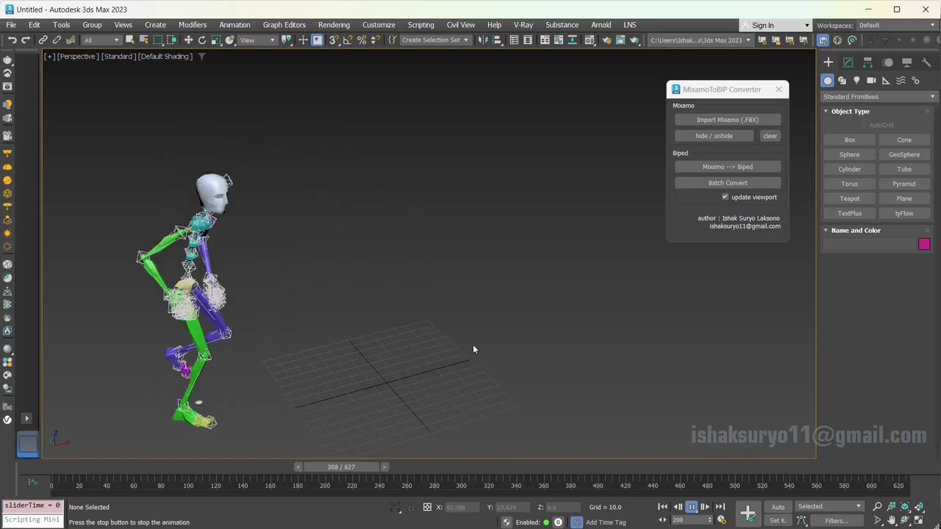
scroll(344, 254, "up", 3)
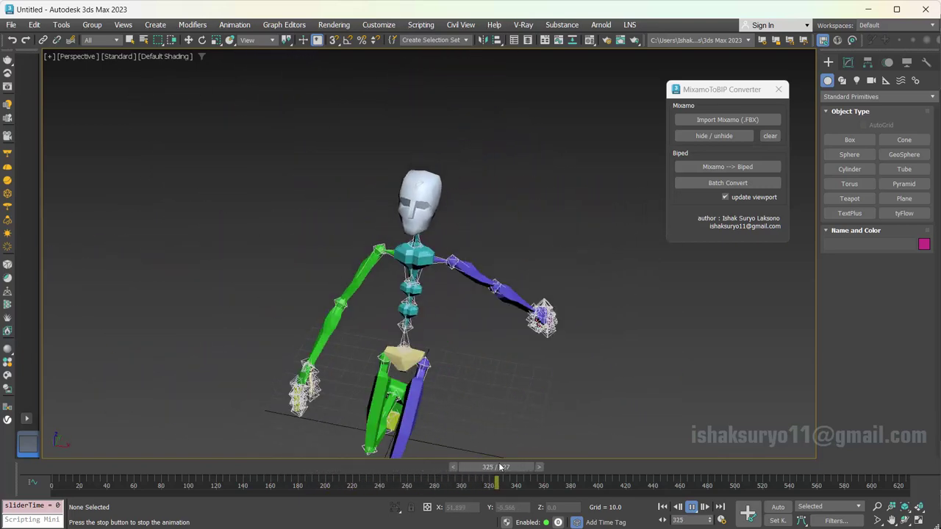
left_click_drag(474, 468, 402, 468)
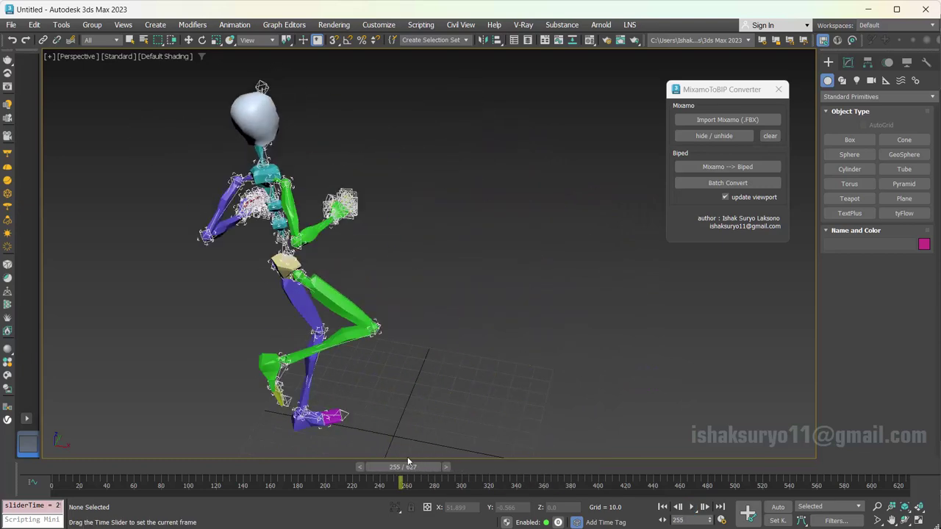
Inspect frames 254–275 with F3 shading toggled, then select all and delete the skeleton.
key("F3")
scroll(411, 361, "up", 3)
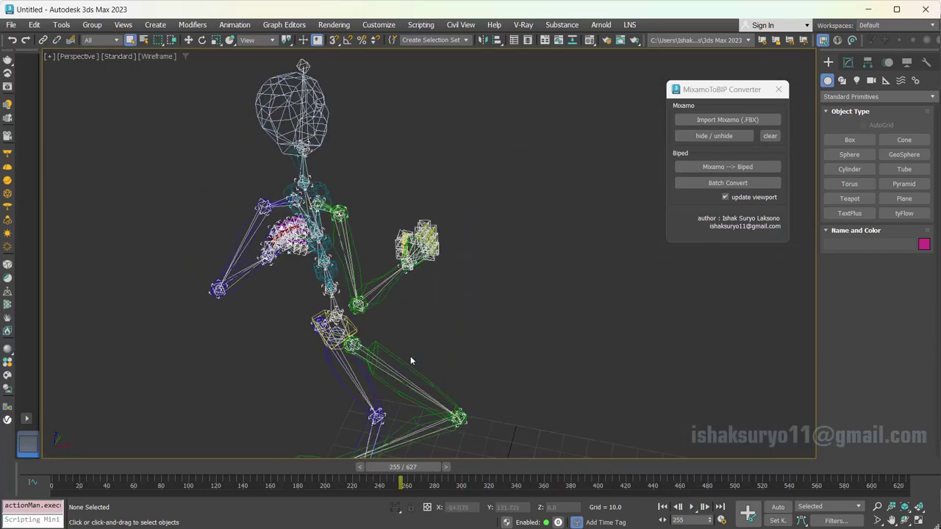
mouse_move(449, 475)
left_mouse_down()
mouse_move(436, 470)
mouse_move(462, 483)
mouse_move(296, 457)
mouse_move(387, 446)
left_mouse_up()
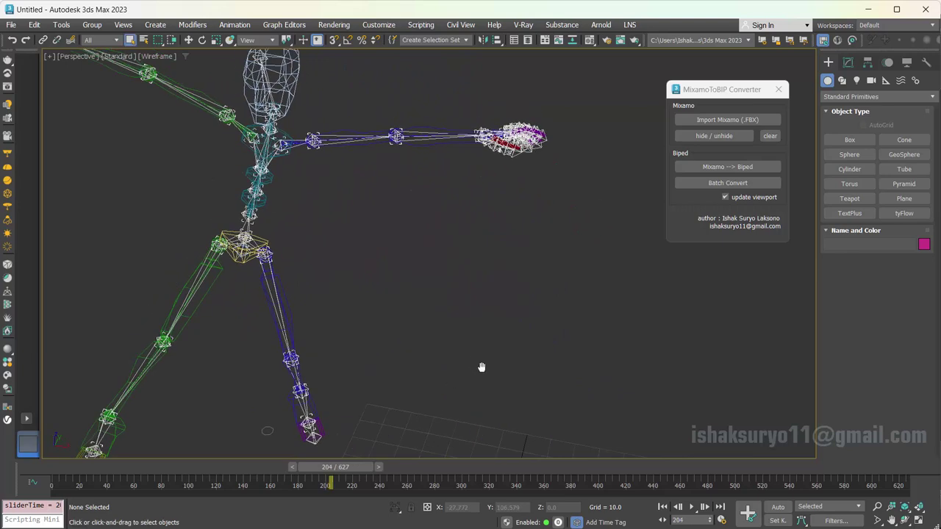
key("F3")
scroll(487, 371, "down", 3)
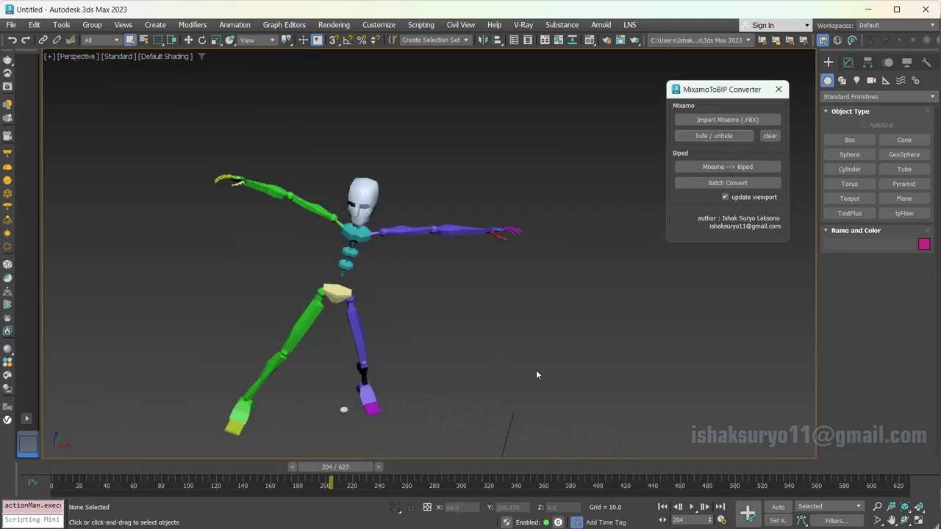
mouse_move(361, 470)
left_mouse_down()
mouse_move(453, 471)
mouse_move(422, 479)
mouse_move(359, 470)
left_mouse_up()
middle_click_drag(430, 431, 451, 368, "alt")
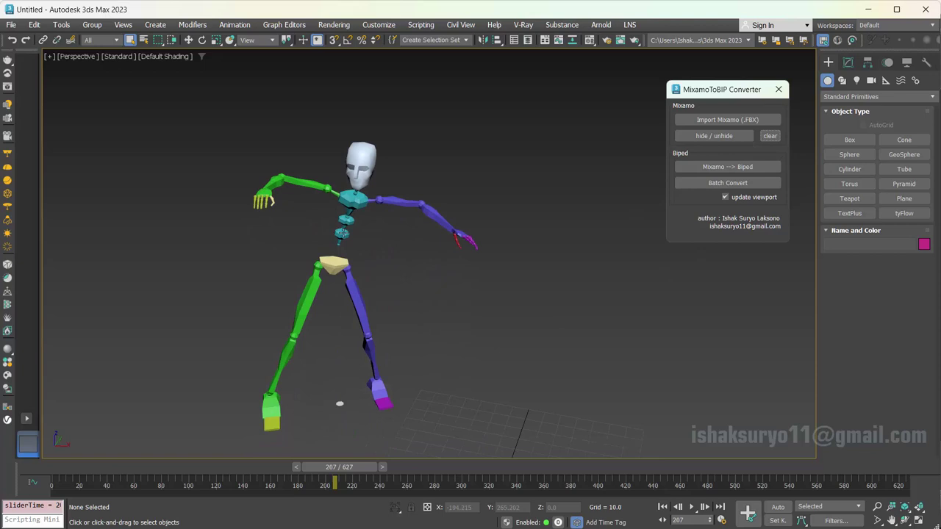
key("ctrl+a")
key("Delete")
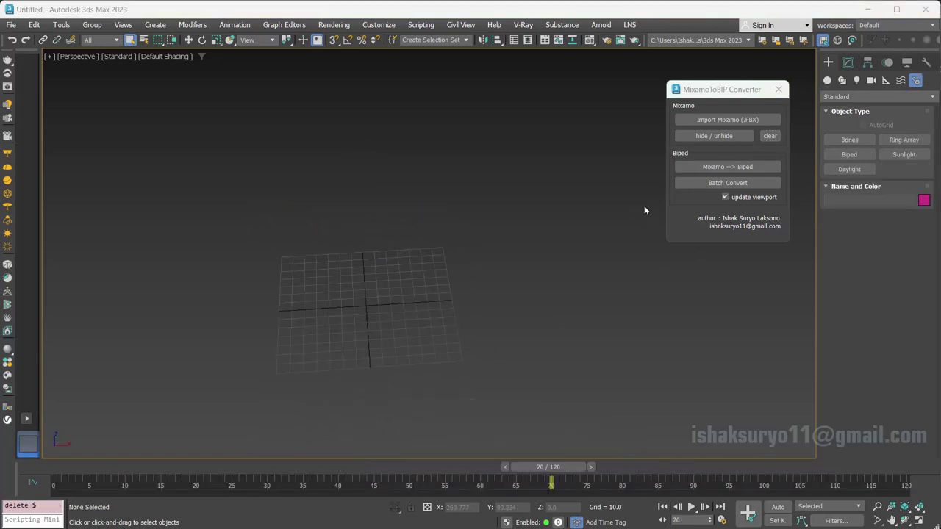
Batch convert all six FBX files in the Batch folder, Dancing.fbx through Waving.fbx.
left_click(704, 188)
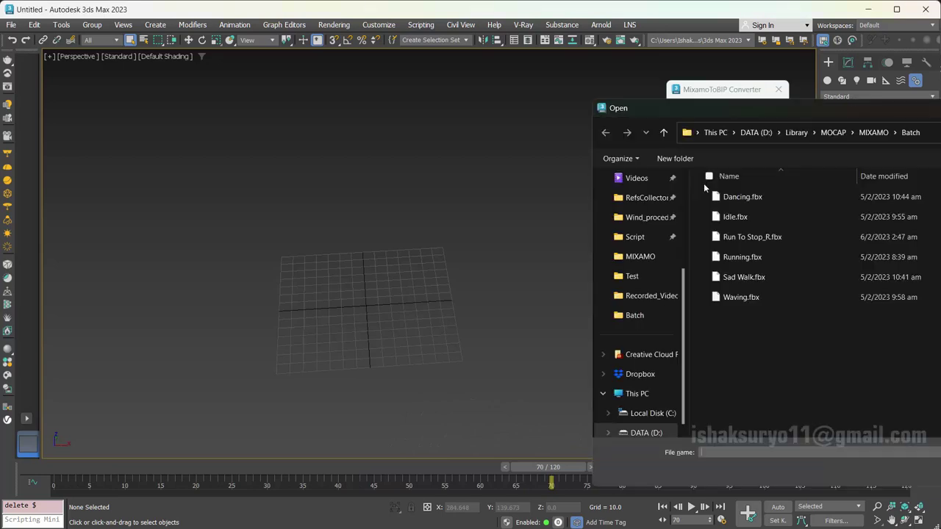
left_click_drag(779, 116, 306, 90)
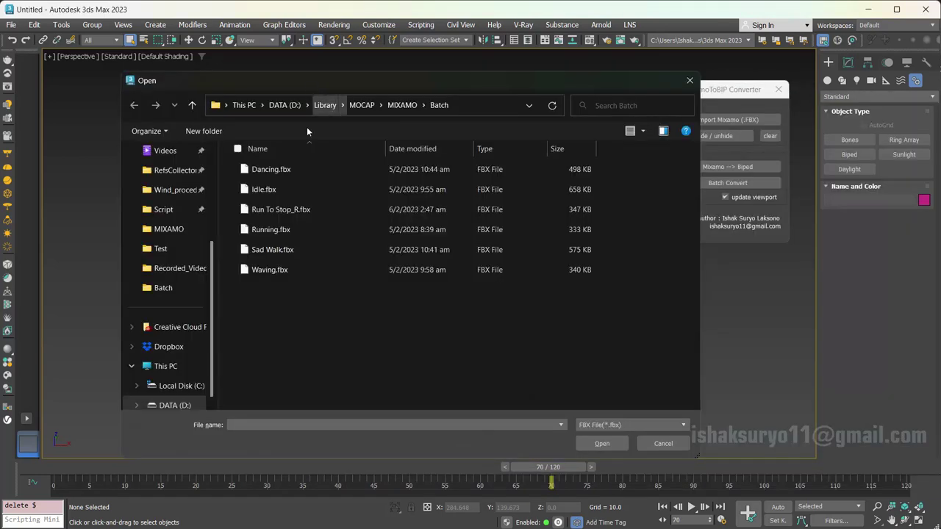
left_click(269, 171)
left_click(269, 270, "shift")
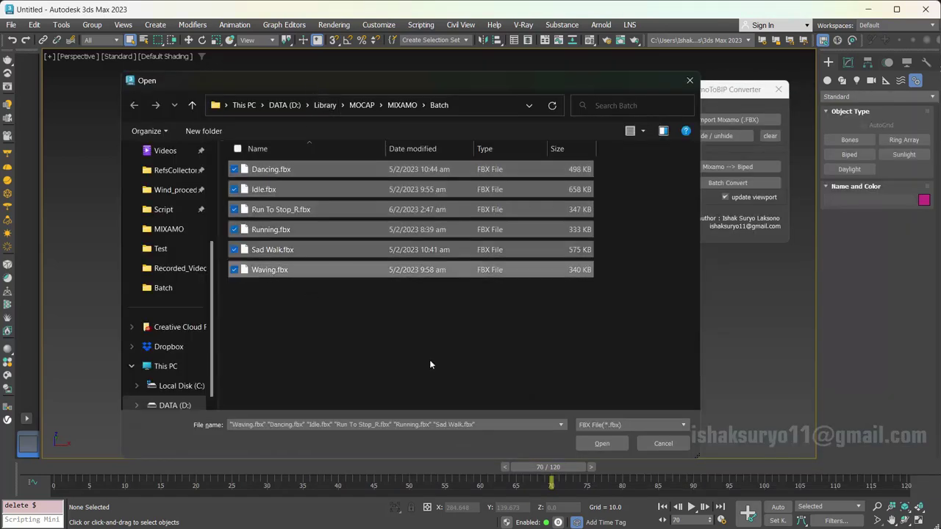
left_click(607, 446)
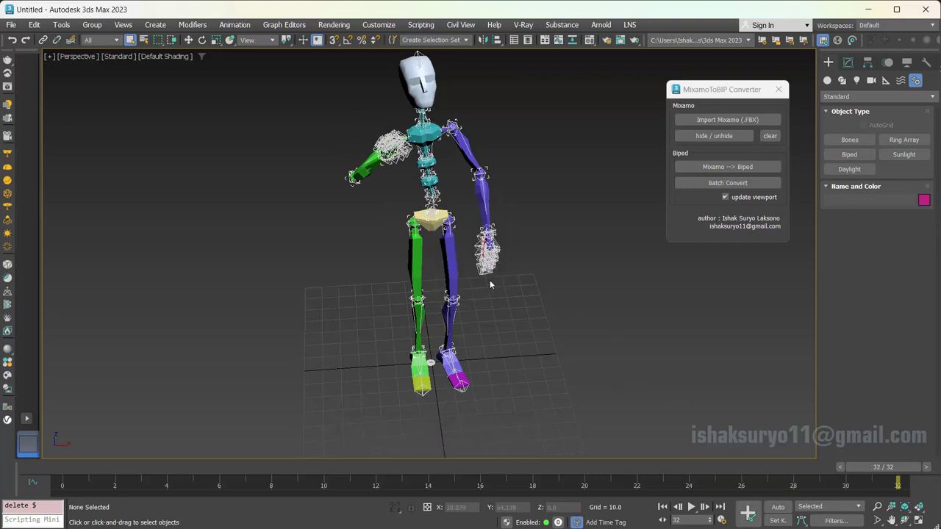
Select the converted biped and delete it.
left_click(764, 136)
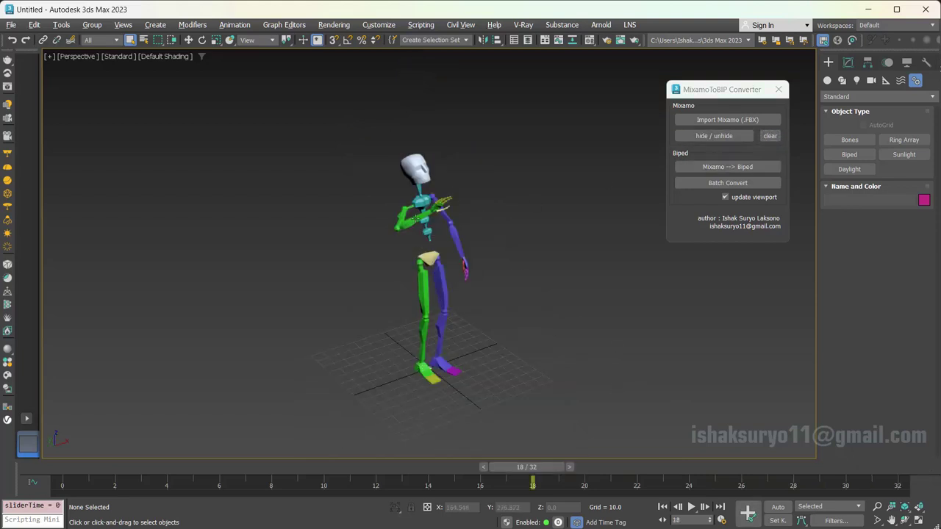
left_click(416, 219)
key("Delete")
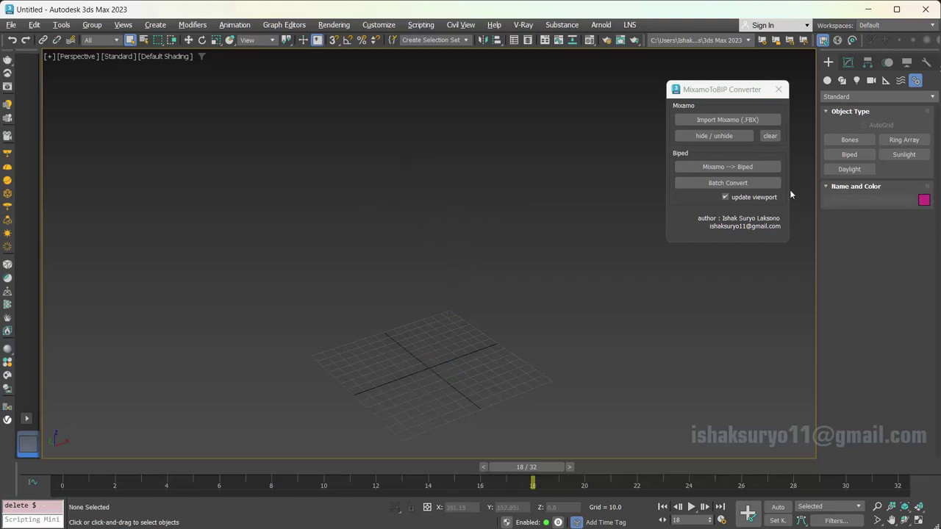
Create a new biped, Bip001, on the grid and show its Motion settings.
left_click(853, 155)
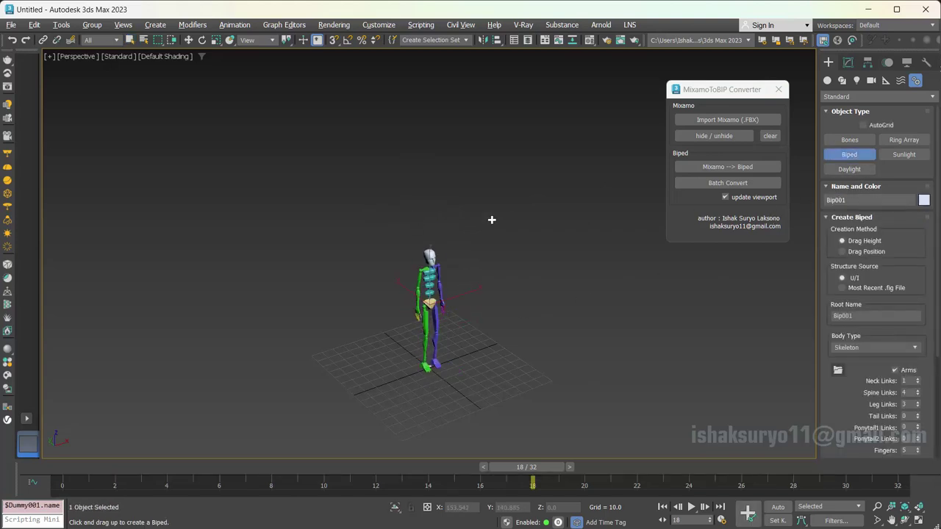
left_click_drag(492, 220, 507, 210)
right_click(507, 211)
left_click(888, 63)
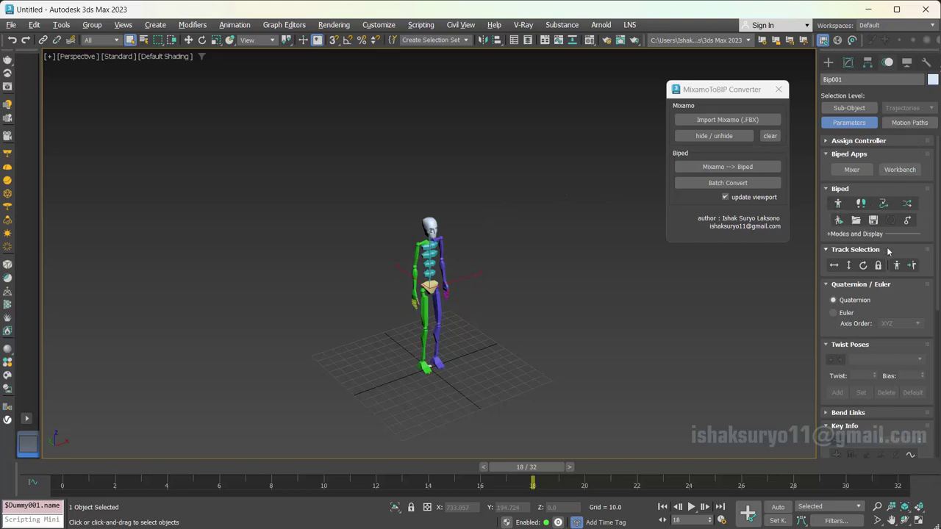
Load Sad Walk.bip onto Bip001 and play it from the first frame.
left_click(856, 221)
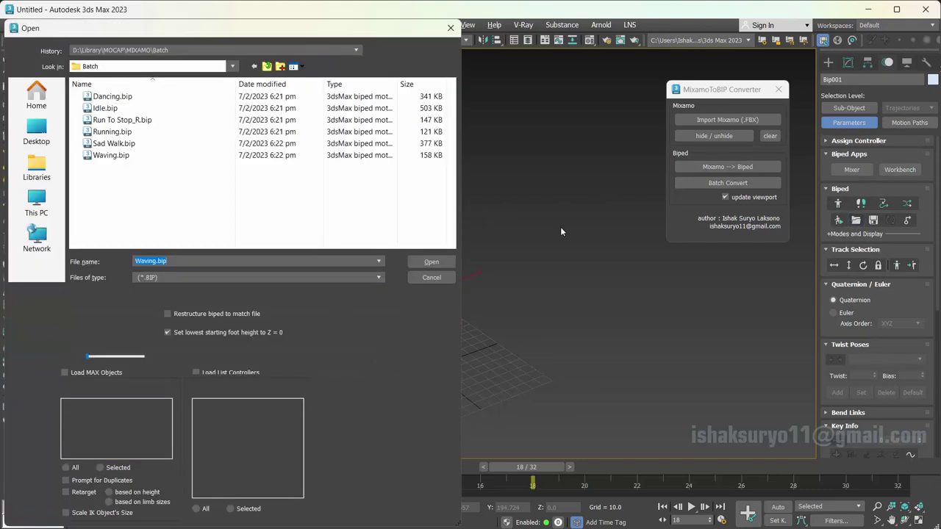
left_click(111, 144)
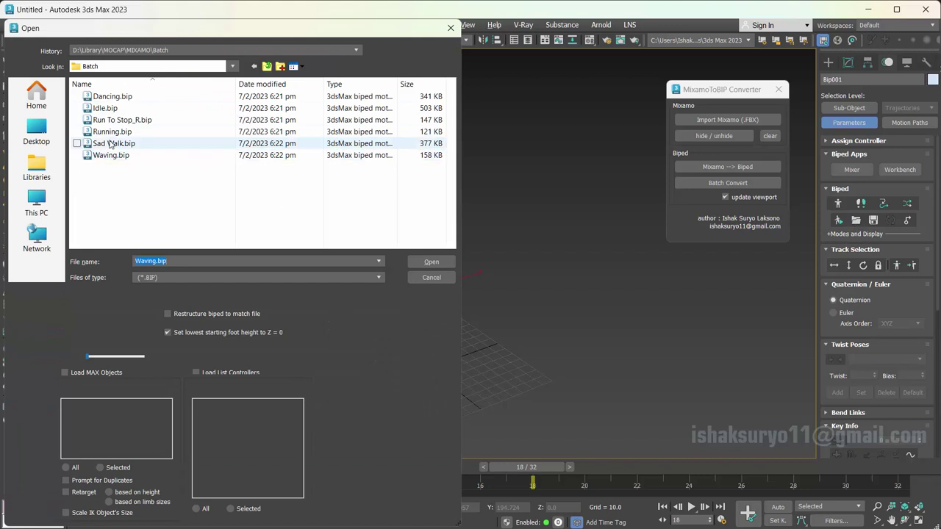
left_click(433, 262)
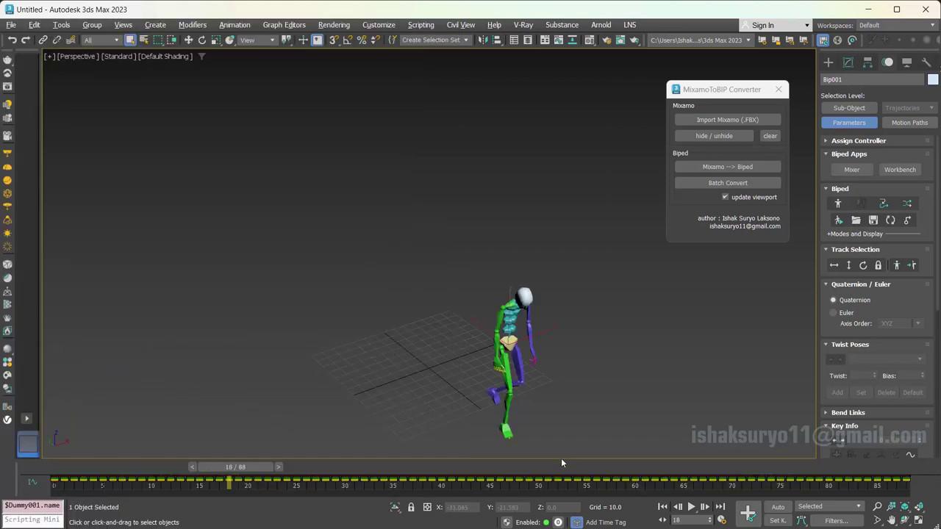
left_click(663, 507)
left_click(691, 506)
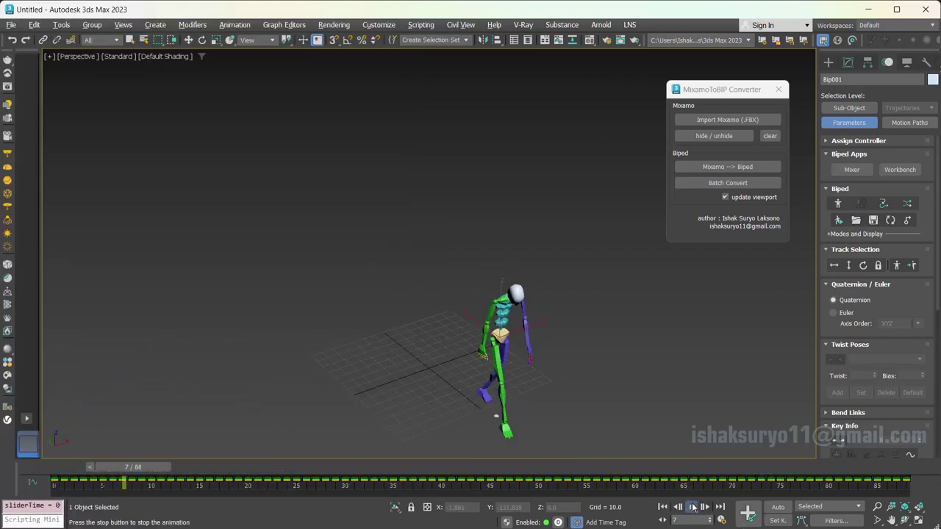
middle_click_drag(563, 312, 519, 273)
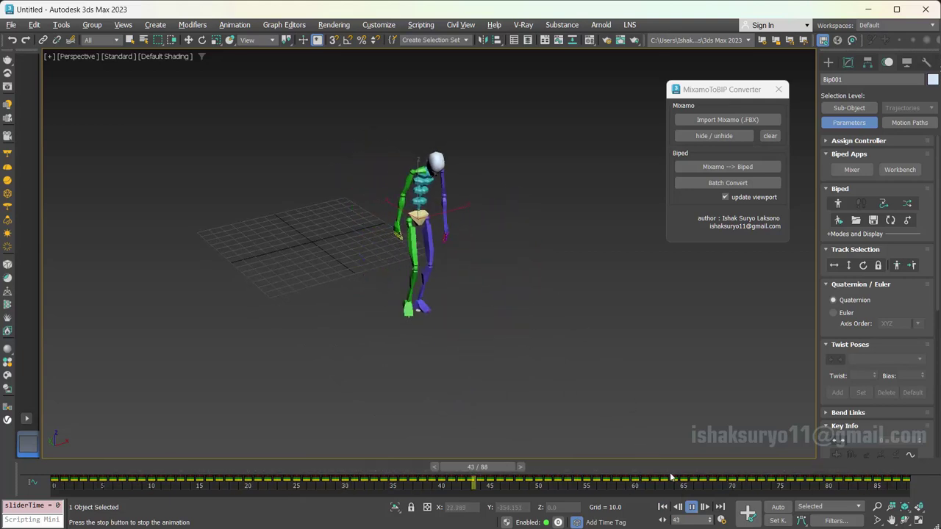
left_click(691, 506)
Reload the Sad Walk motion and replay it from the first frame.
left_click(856, 221)
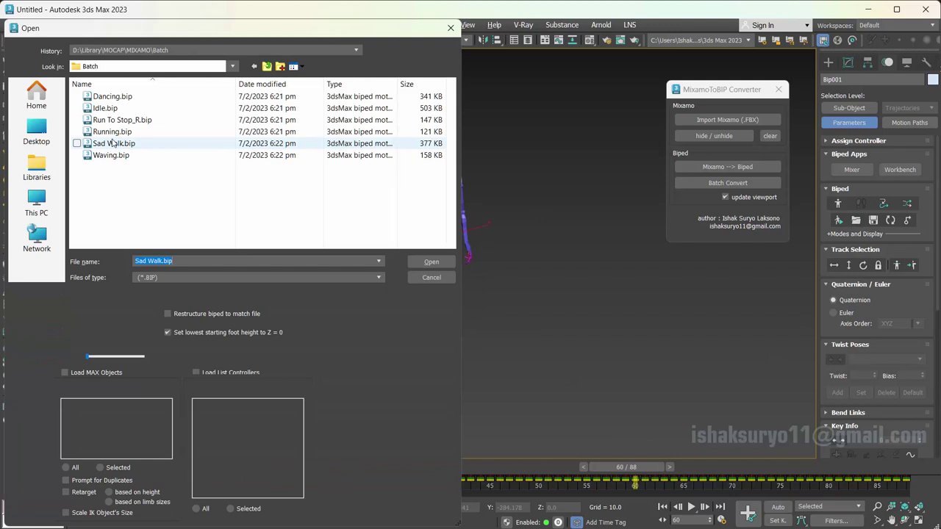
double_click(109, 134)
left_click(662, 506)
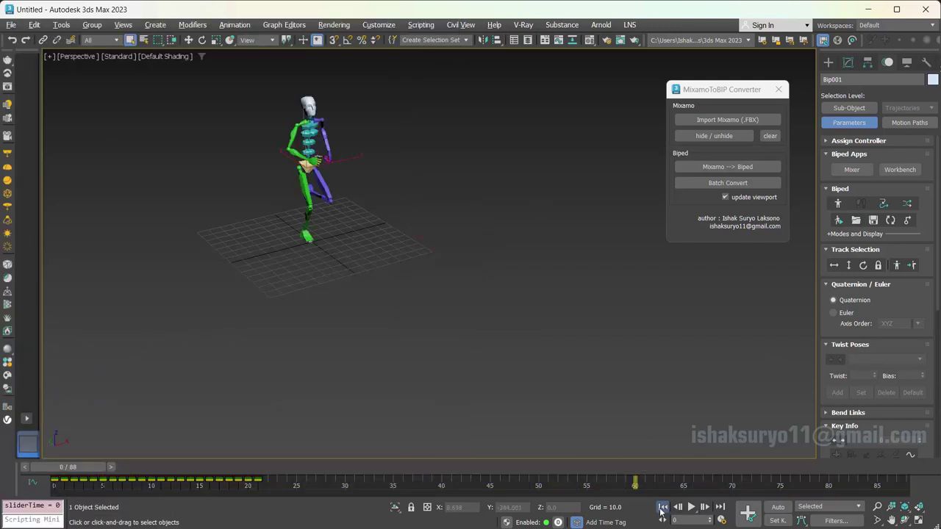
left_click(692, 506)
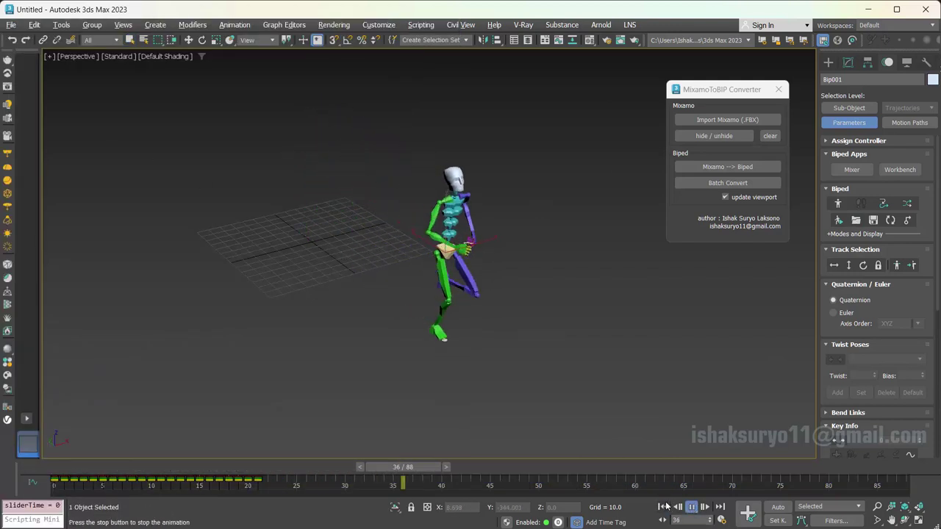